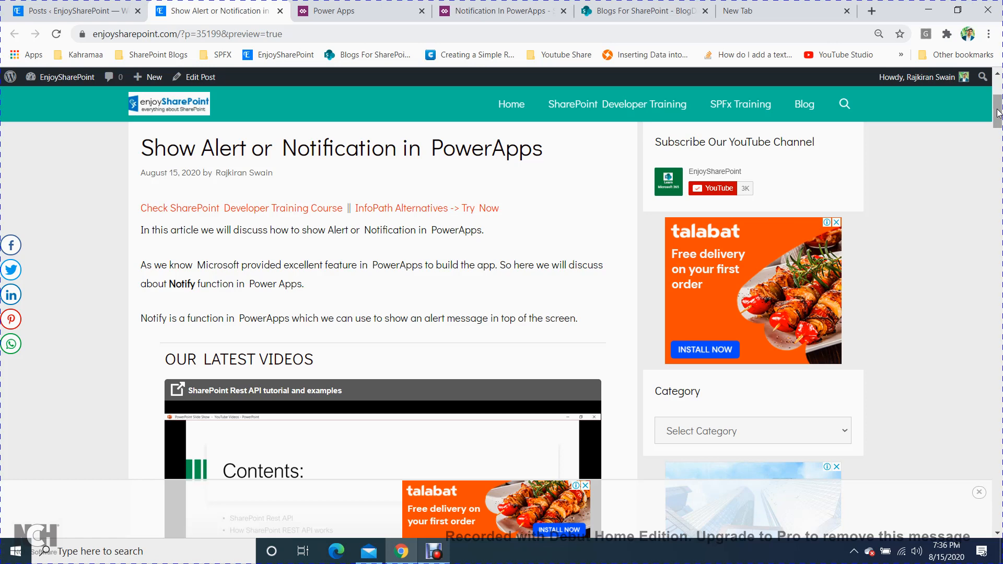
# - Read the article's introduction to the Notify function and its table of notification types
pyautogui.moveTo(998, 112); pyautogui.dragTo(997, 107)
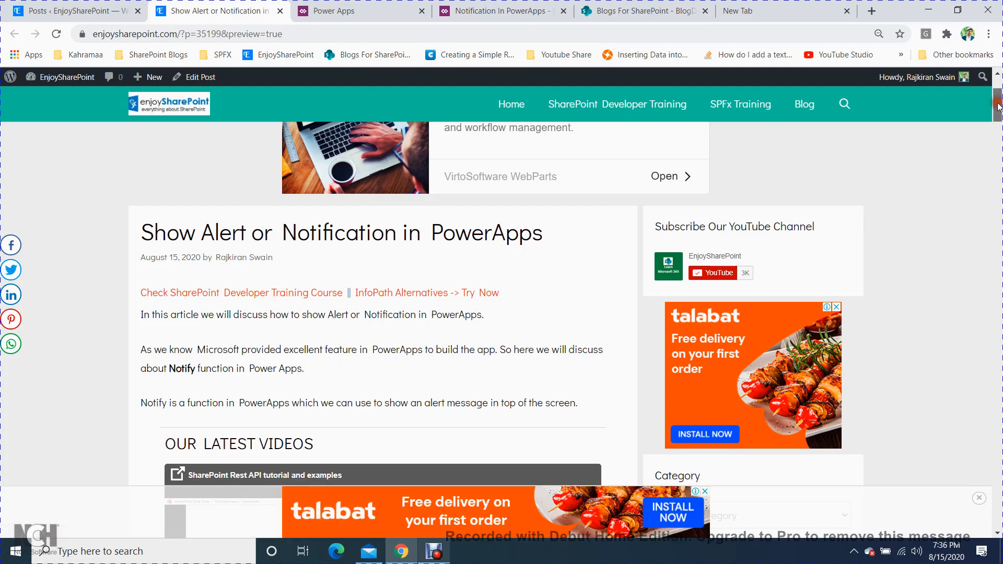
pyautogui.moveTo(997, 104); pyautogui.dragTo(976, 95)
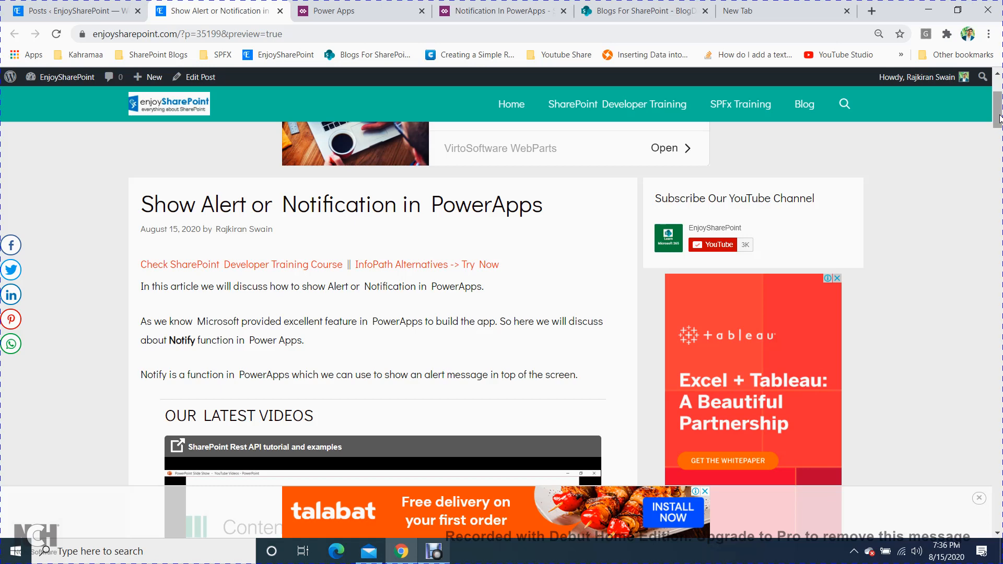
pyautogui.scroll(-2, 999, 118)
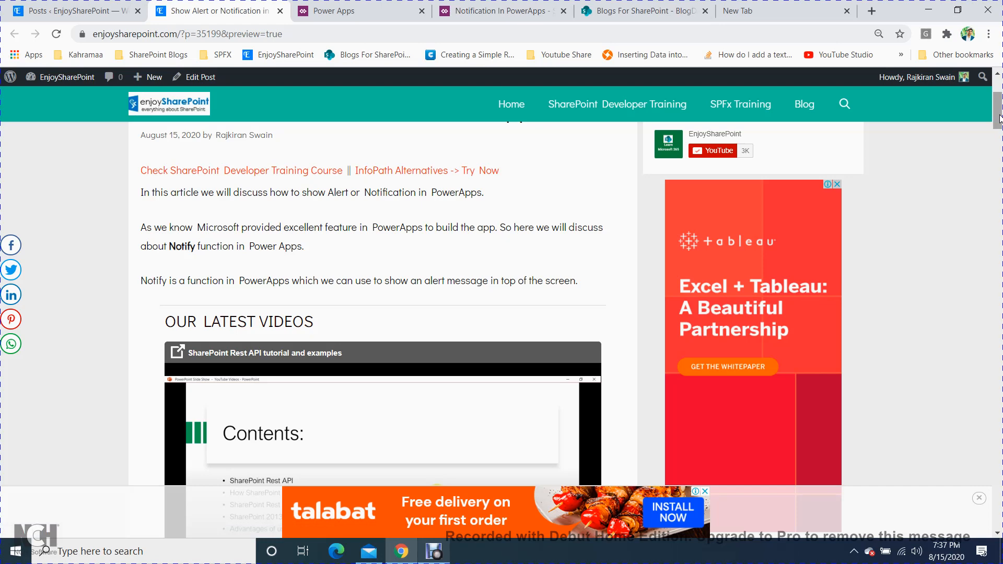
pyautogui.moveTo(998, 118); pyautogui.dragTo(1000, 149)
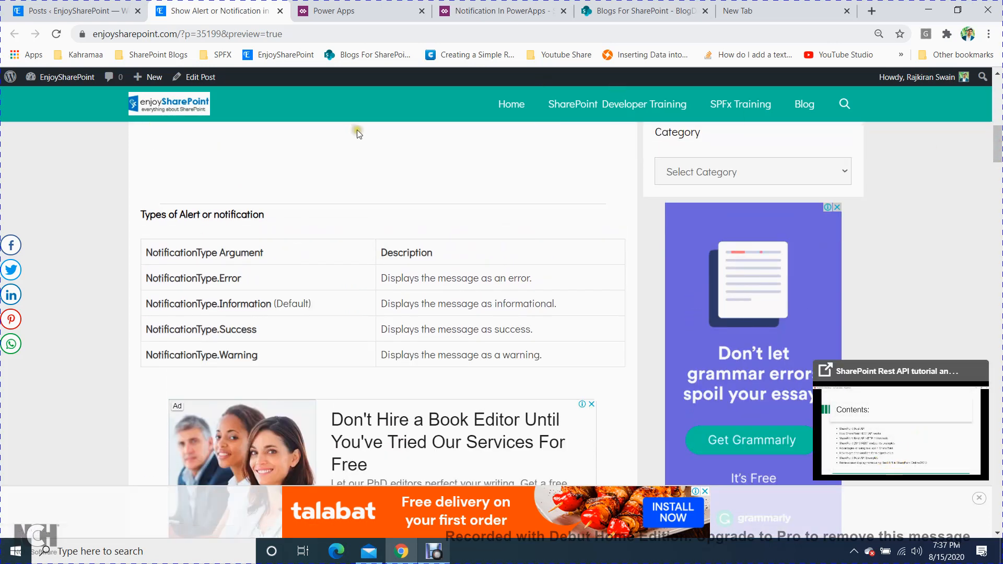
pyautogui.doubleClick(218, 214)
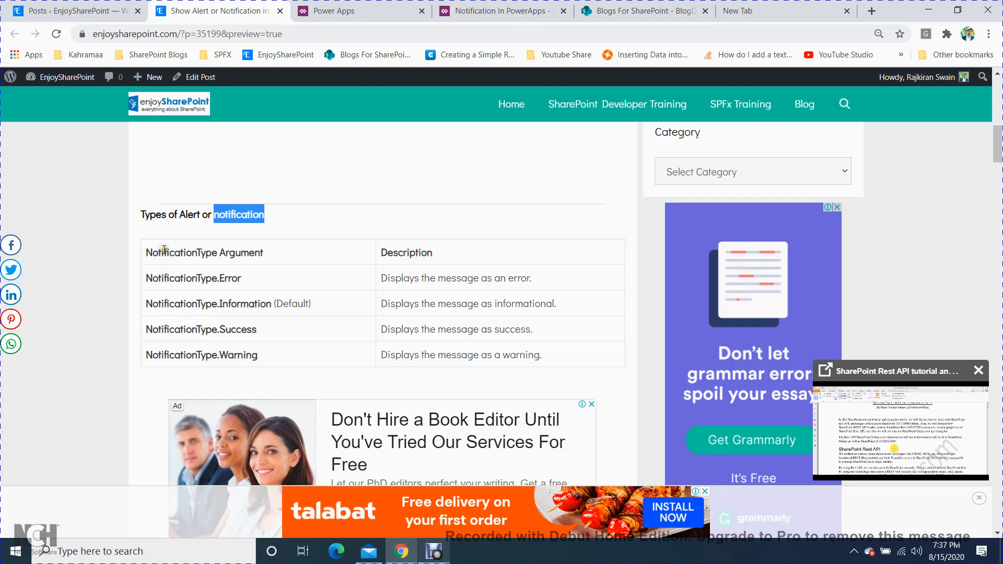
pyautogui.moveTo(164, 250); pyautogui.dragTo(194, 280)
pyautogui.doubleClick(233, 279)
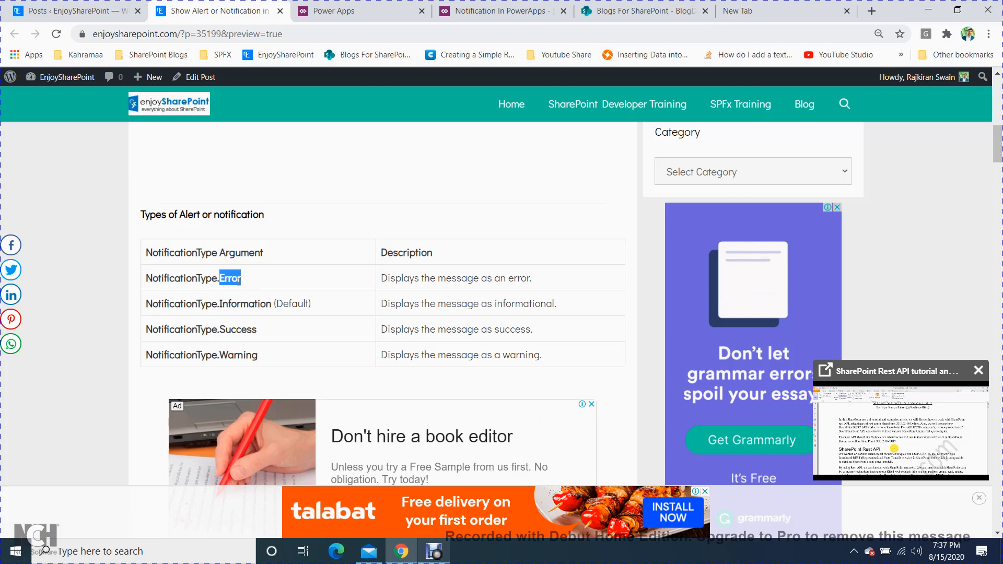
pyautogui.moveTo(223, 280); pyautogui.dragTo(225, 283)
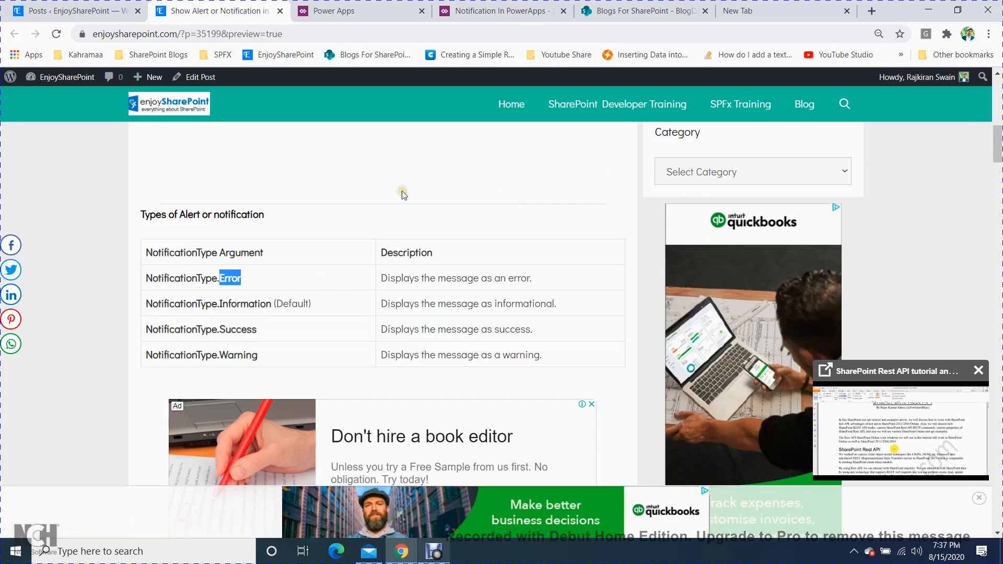
# - Switch to the Notification In PowerApps app in Power Apps Studio and examine the Notify Success button's OnSelect formula
pyautogui.click(378, 9)
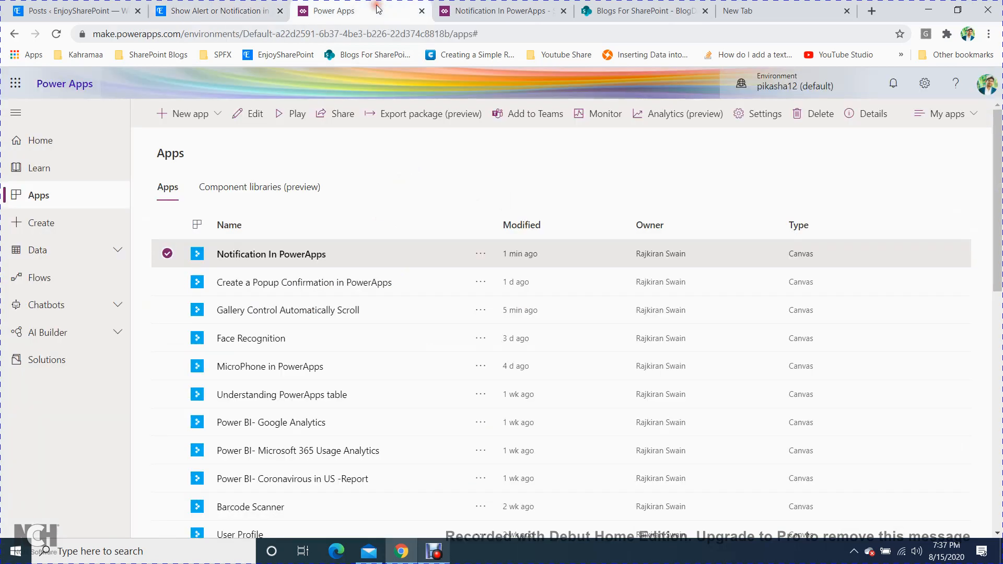
pyautogui.click(503, 6)
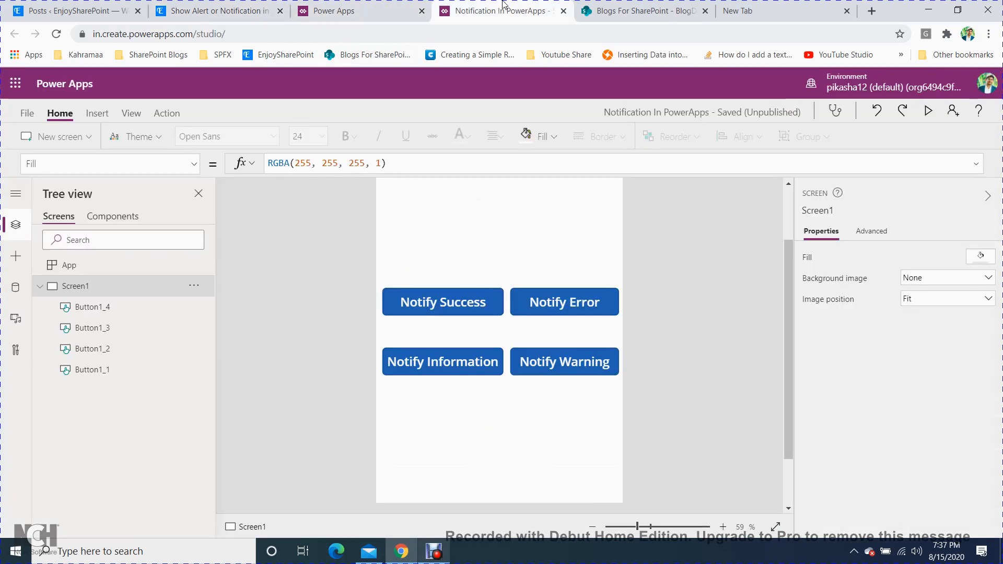
pyautogui.click(87, 287)
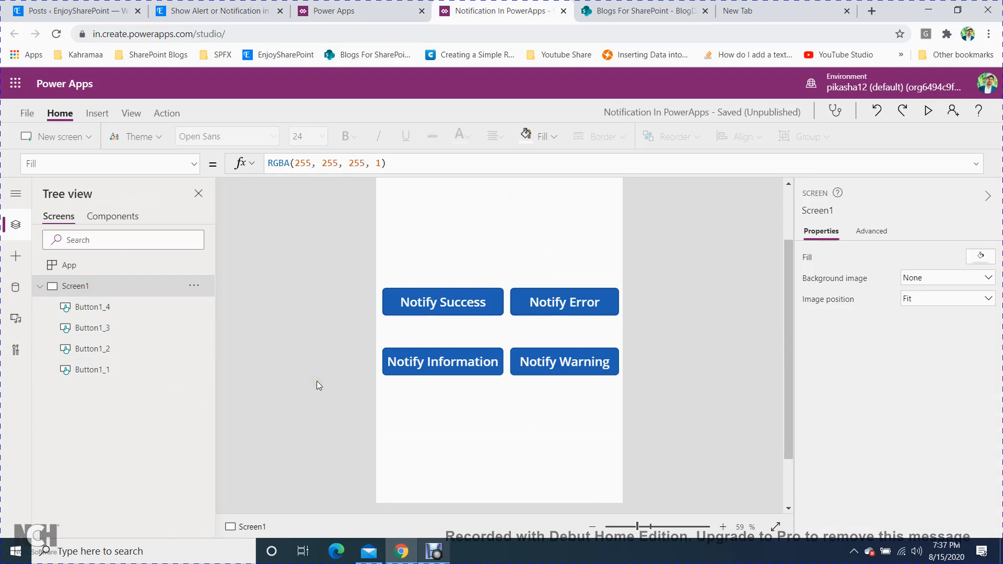
pyautogui.click(450, 312)
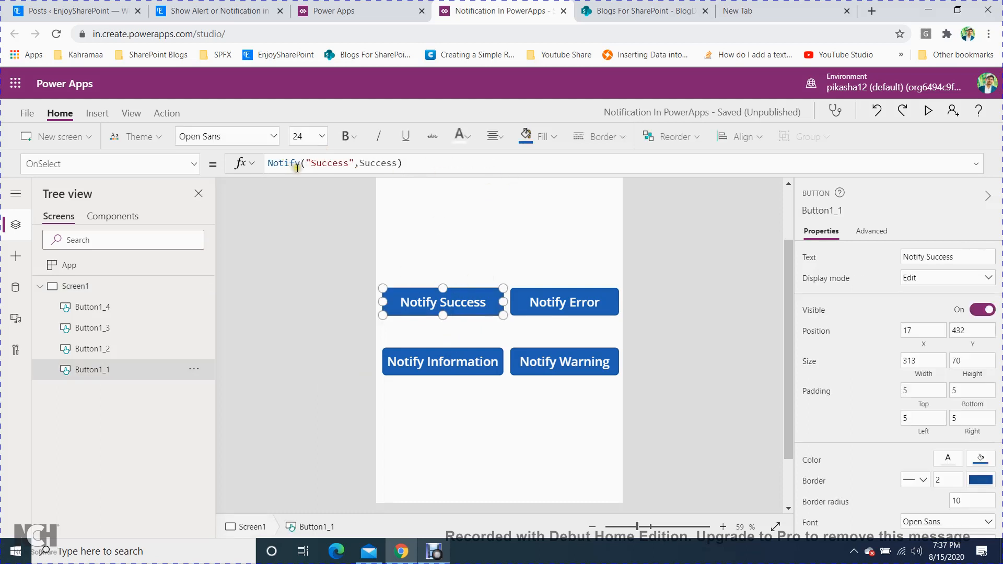
pyautogui.doubleClick(331, 164)
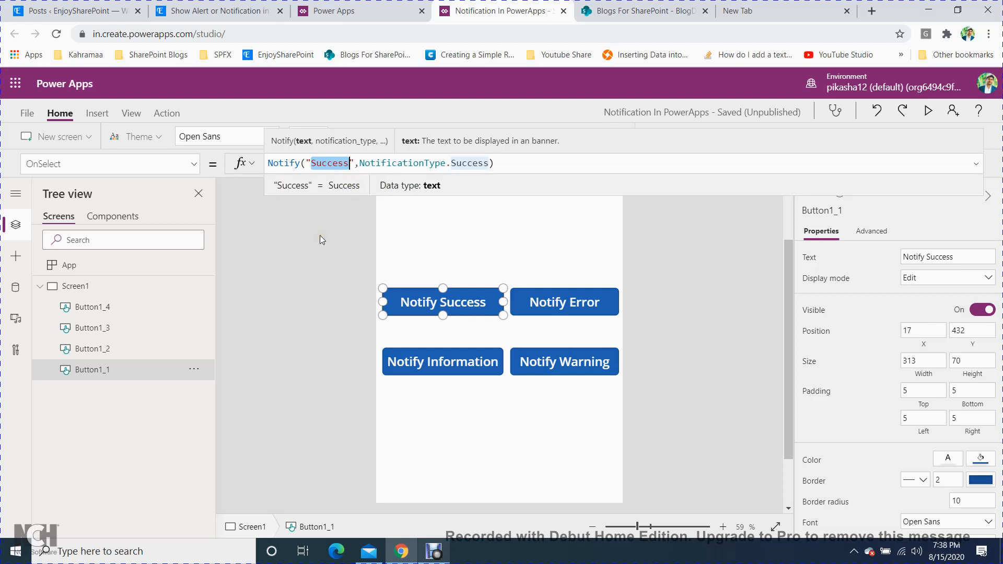
pyautogui.click(411, 165)
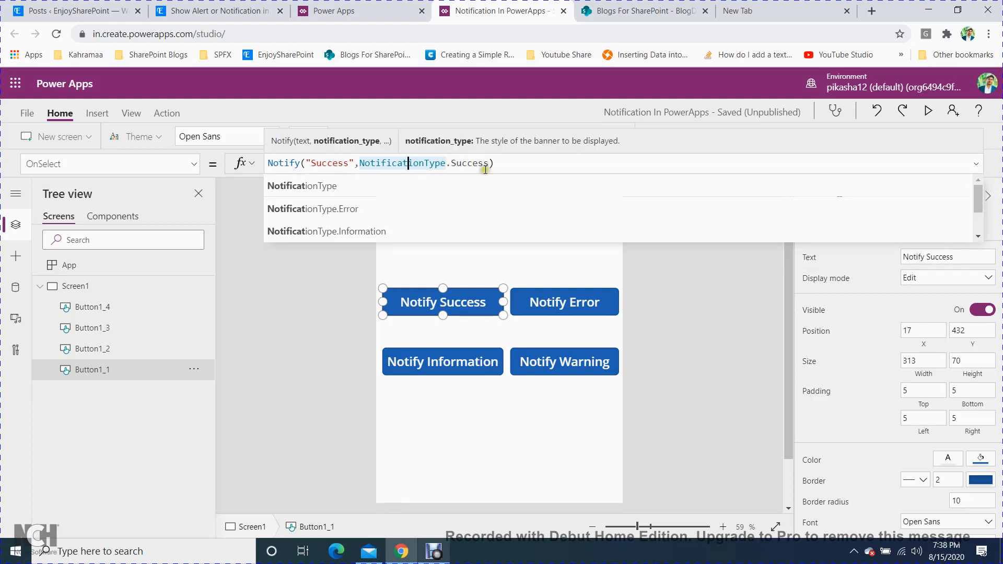
# - Examine the message and notification type arguments in the Notify Error button's OnSelect formula
pyautogui.click(574, 305)
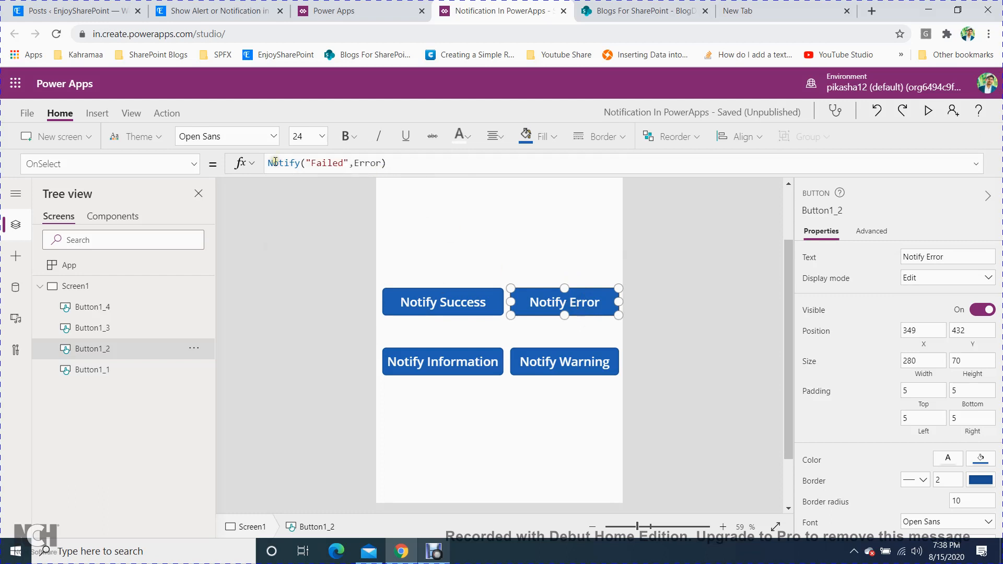
pyautogui.click(318, 163)
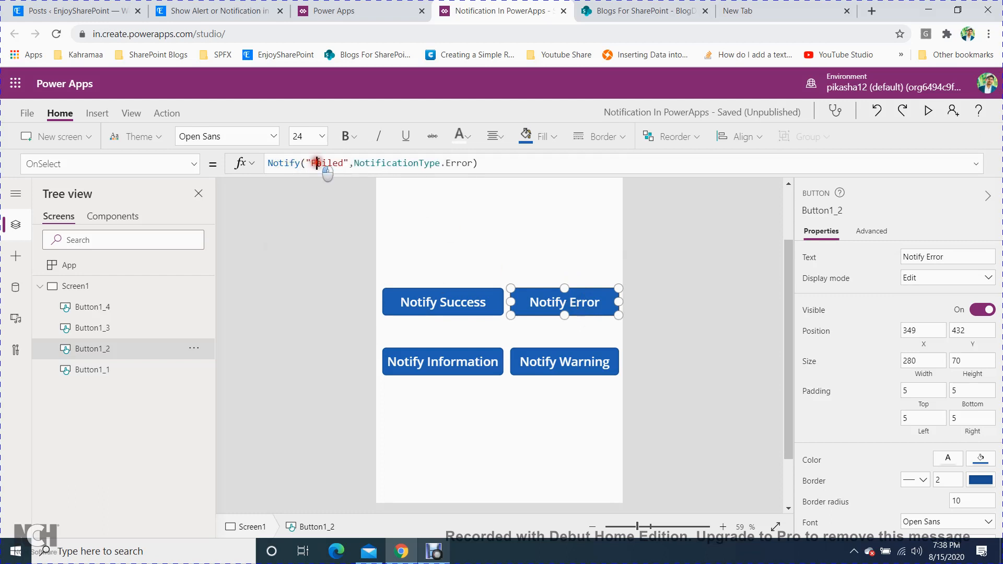
pyautogui.doubleClick(320, 163)
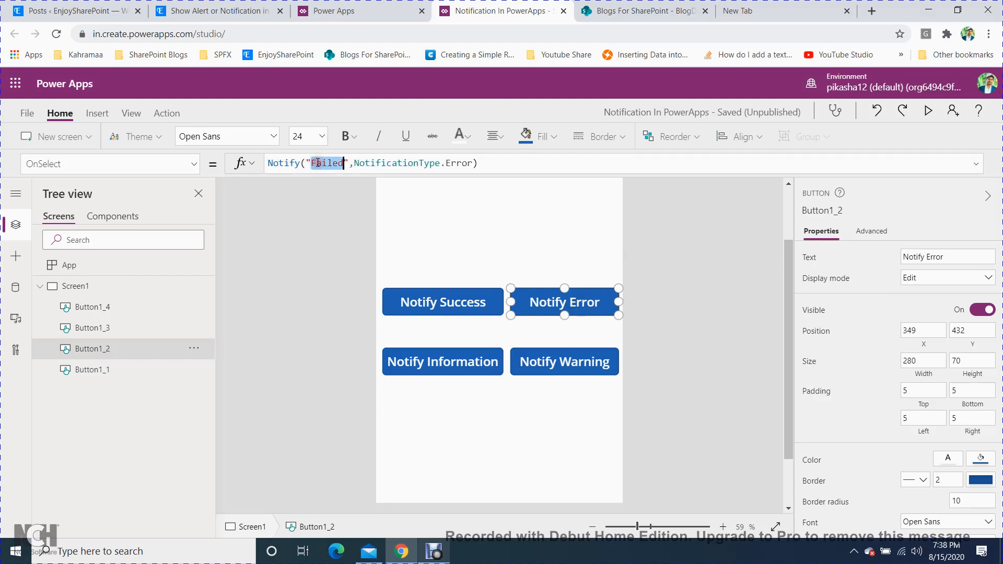
pyautogui.doubleClick(404, 162)
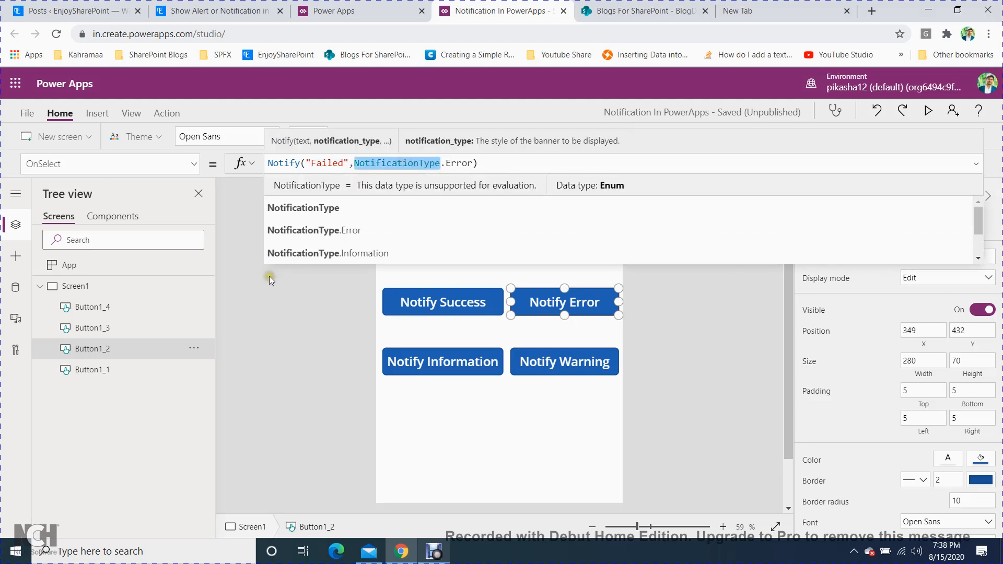
pyautogui.click(291, 295)
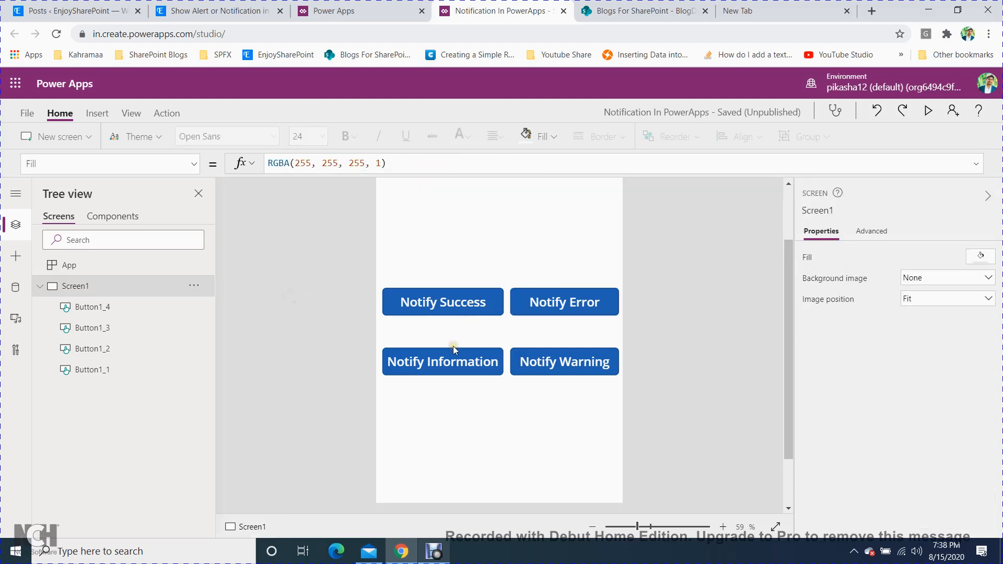
# - Examine the OnSelect formulas of the Notify Information and Notify Warning buttons
pyautogui.click(445, 358)
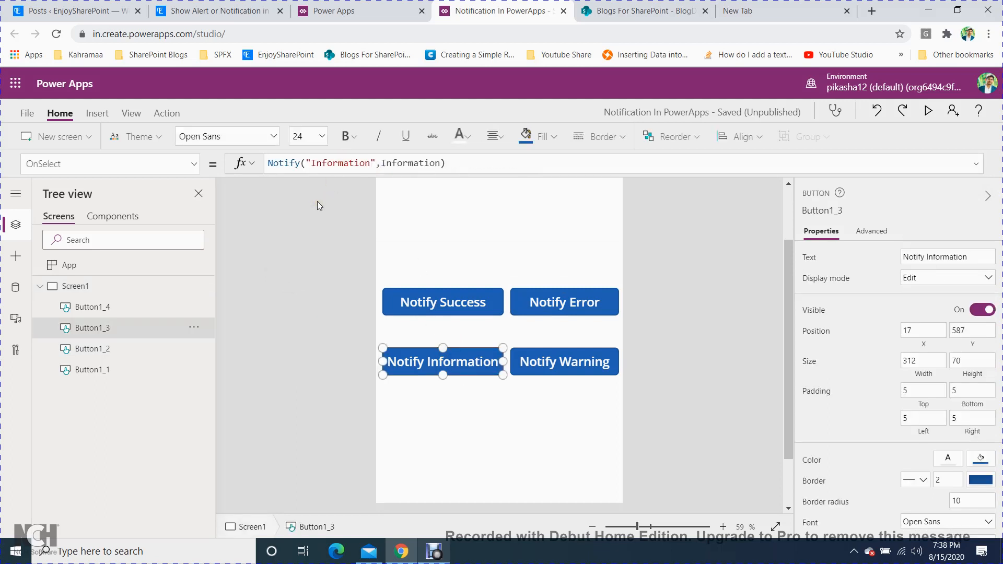
pyautogui.click(416, 163)
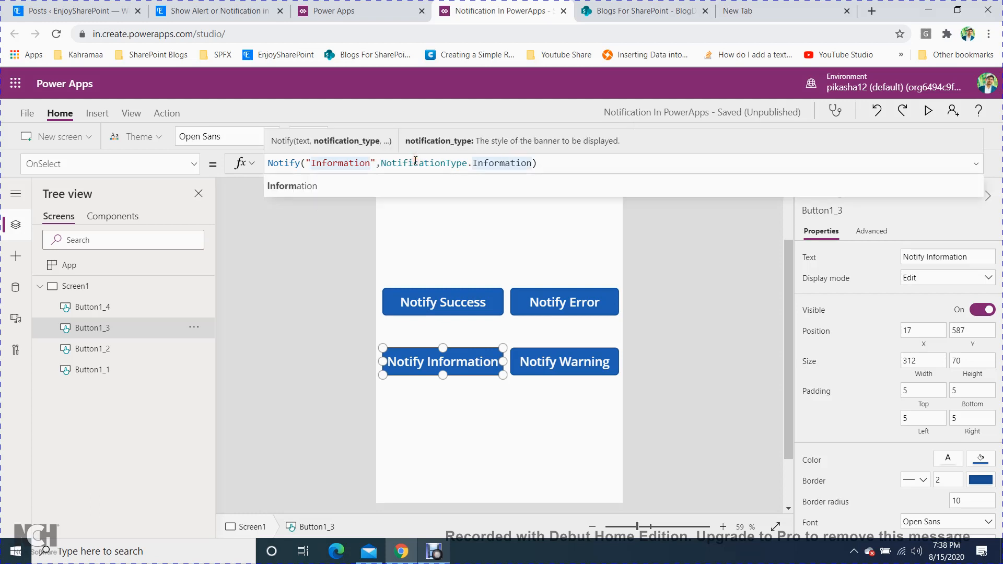
pyautogui.click(505, 163)
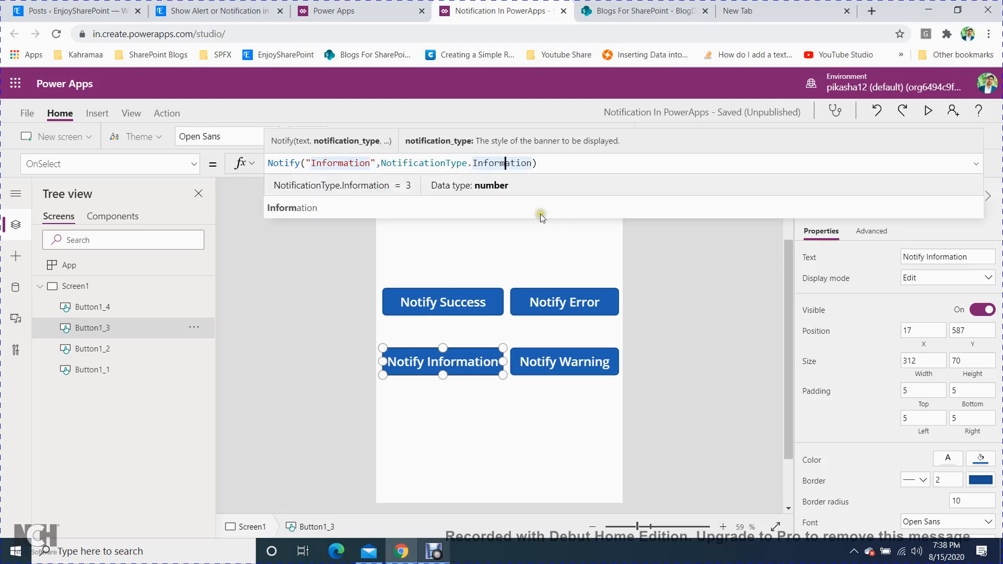
pyautogui.click(579, 361)
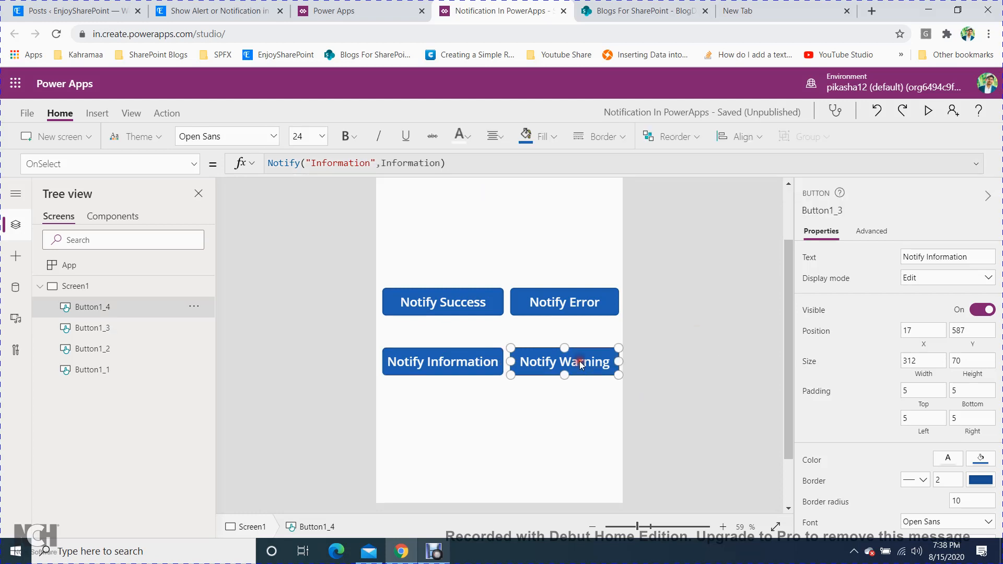
pyautogui.click(329, 163)
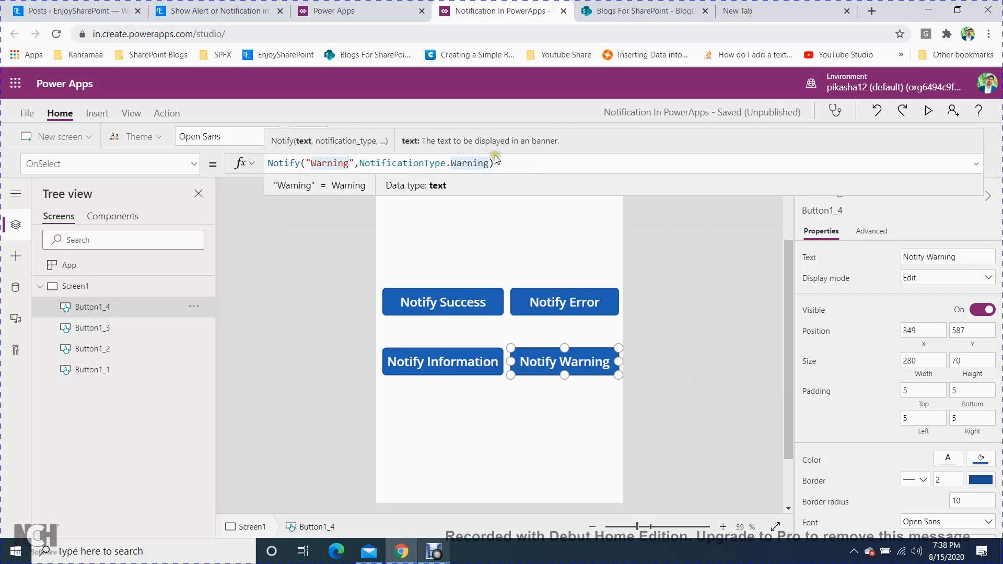
pyautogui.click(590, 239)
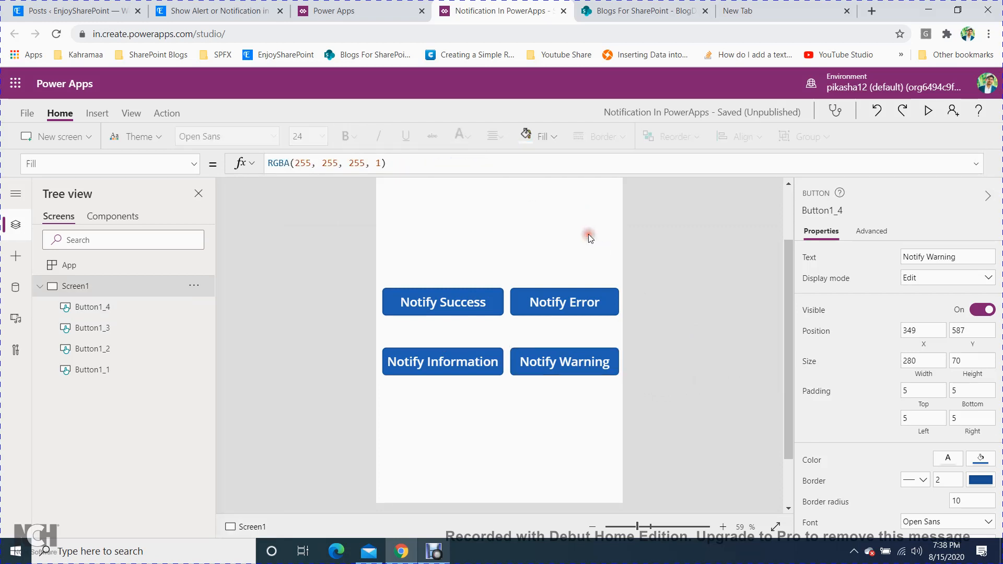
pyautogui.click(524, 459)
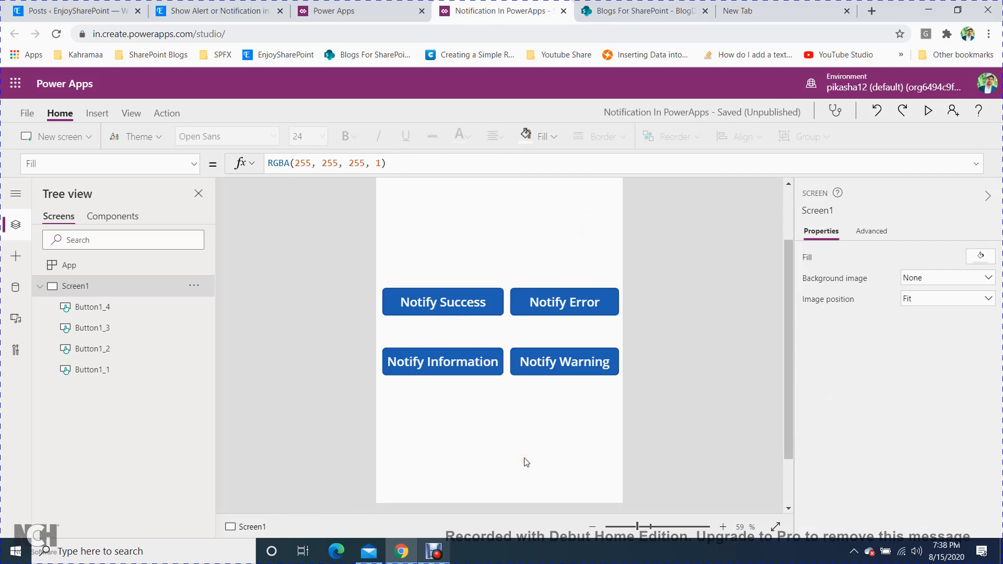
# - Return to the Show Alert or Notification article and read the Notify syntax with its Message, NotificationType and Timeout arguments
pyautogui.click(241, 4)
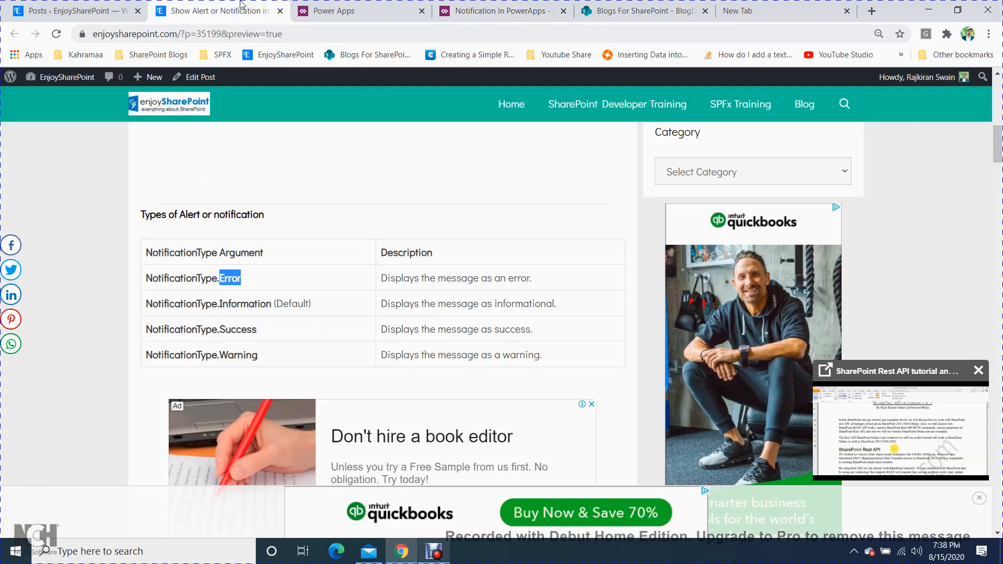
pyautogui.moveTo(997, 149); pyautogui.dragTo(999, 182)
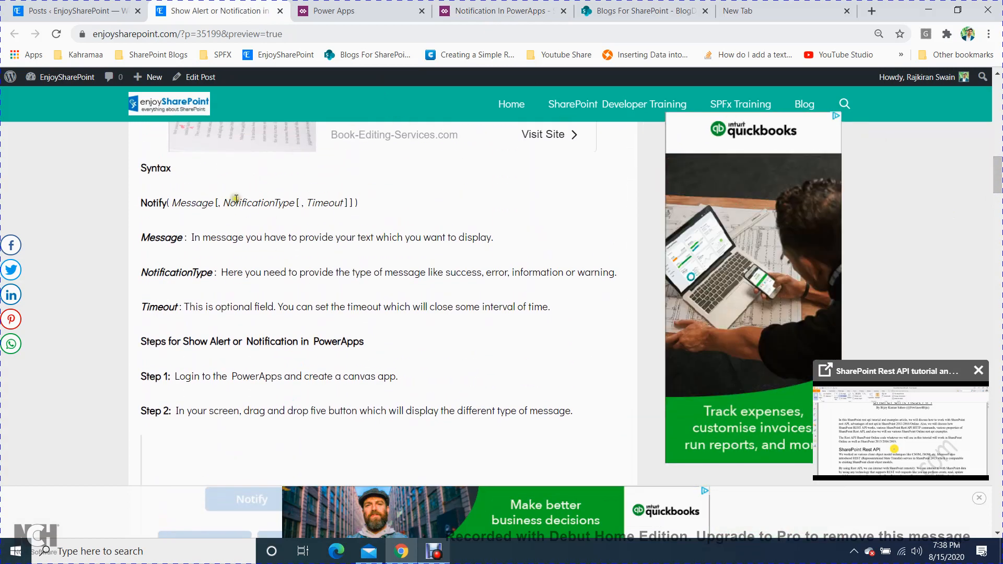
pyautogui.tripleClick(217, 204)
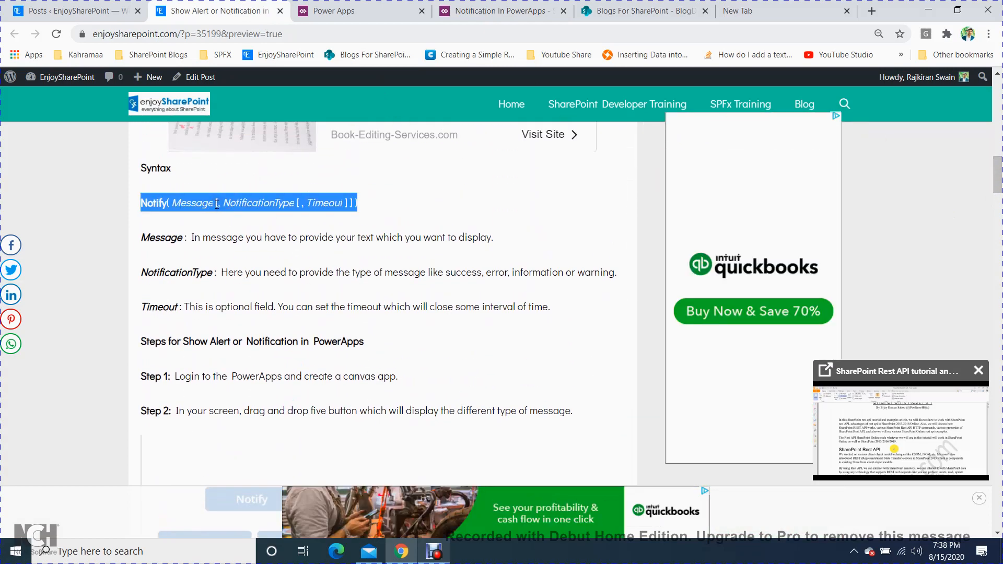
pyautogui.scroll(-2, 217, 204)
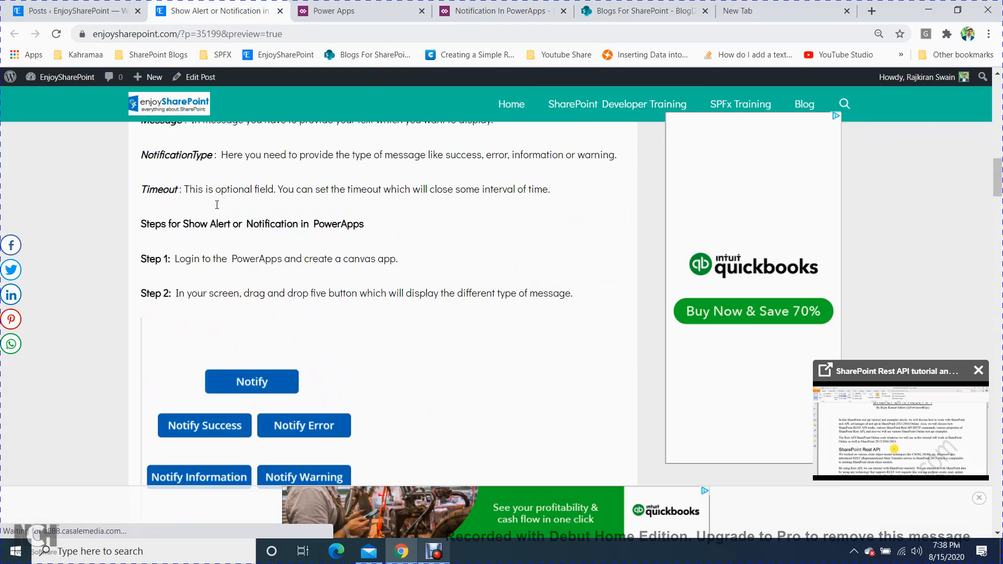
# - Return to the Notification In PowerApps app in Power Apps Studio and add a 2000 millisecond timeout argument to the Notify Success button's OnSelect formula
pyautogui.click(501, 7)
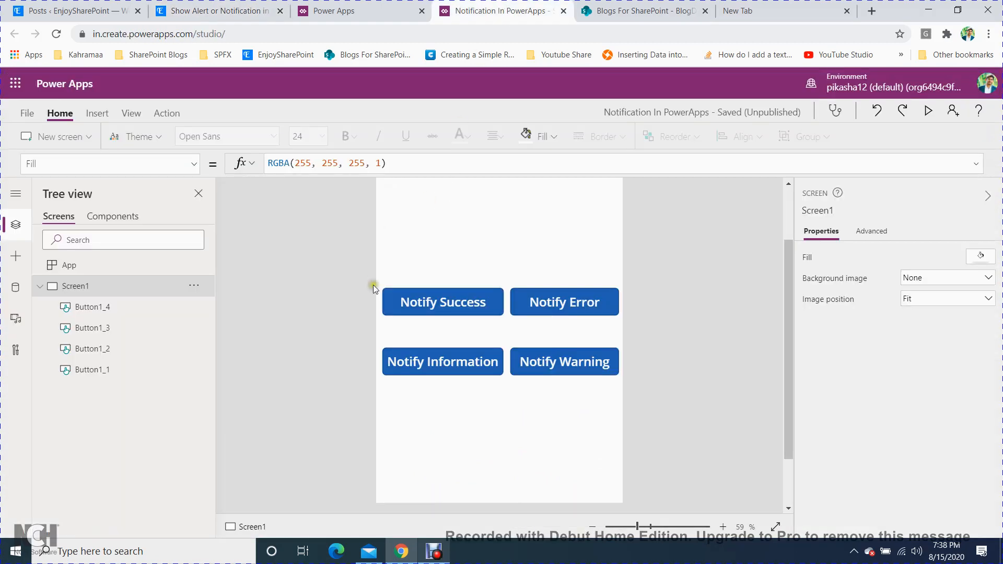
pyautogui.click(476, 305)
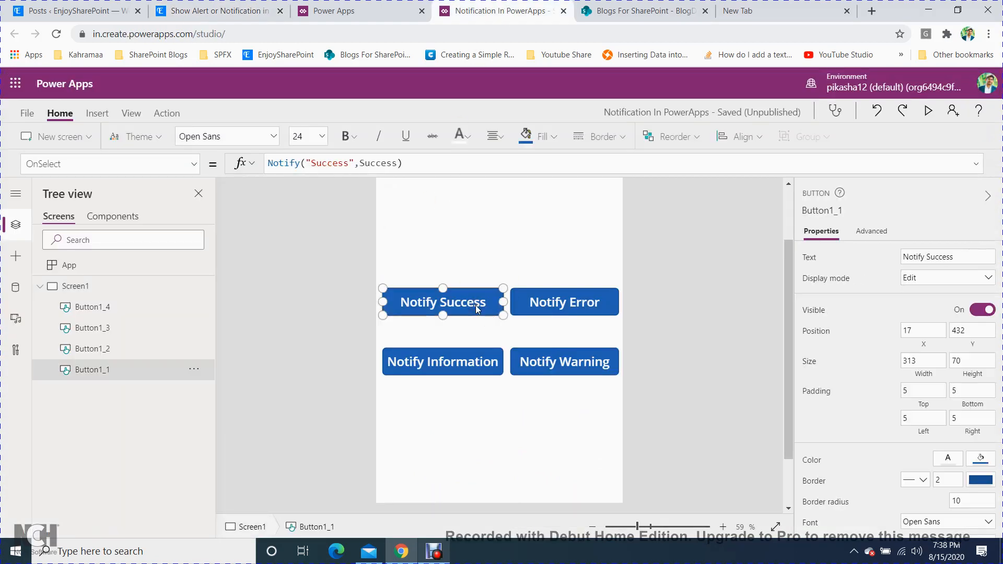
pyautogui.click(359, 163)
pyautogui.write('NotificationType.')
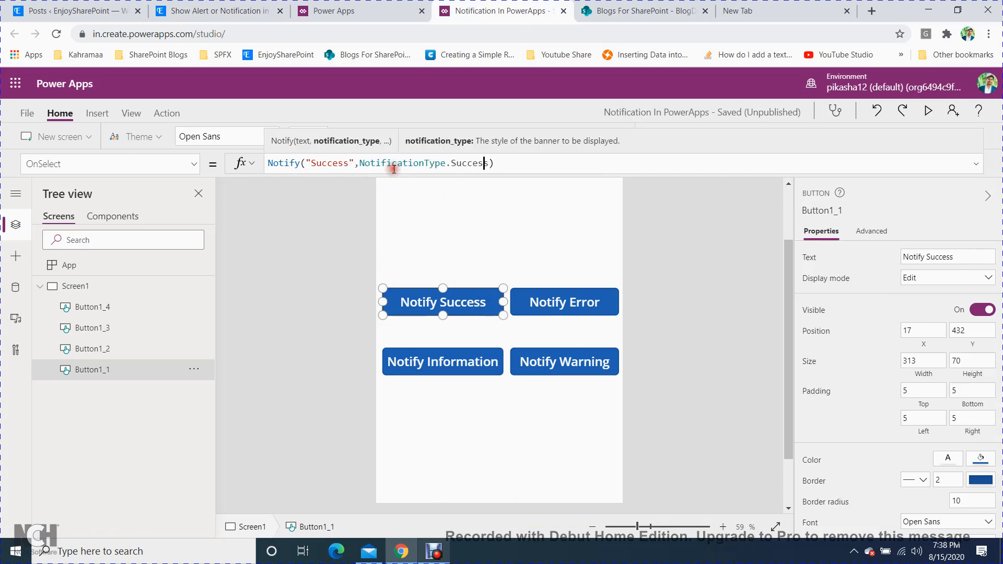
pyautogui.click(489, 163)
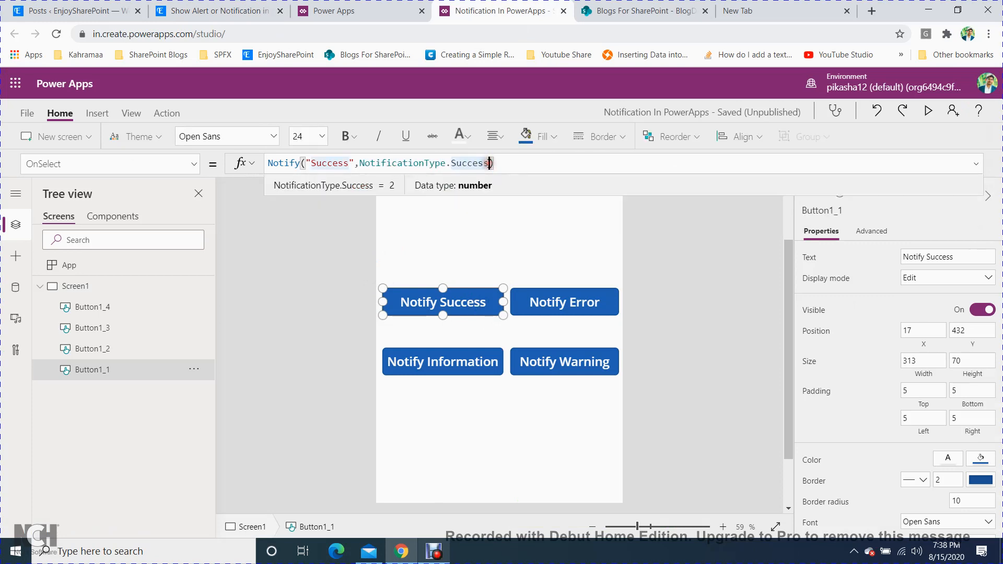
pyautogui.write(',')
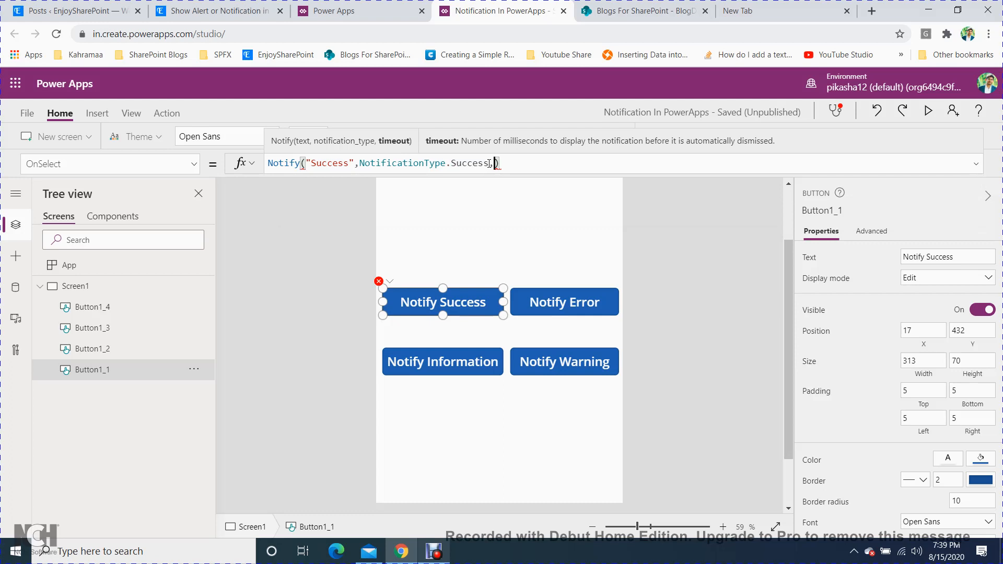
pyautogui.write('\\')
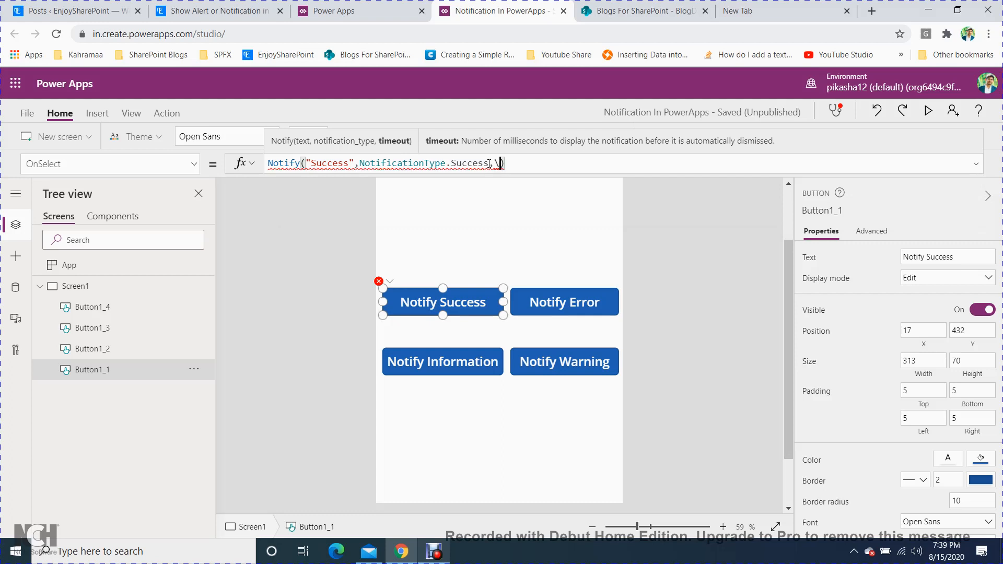
pyautogui.press('BackSpace')
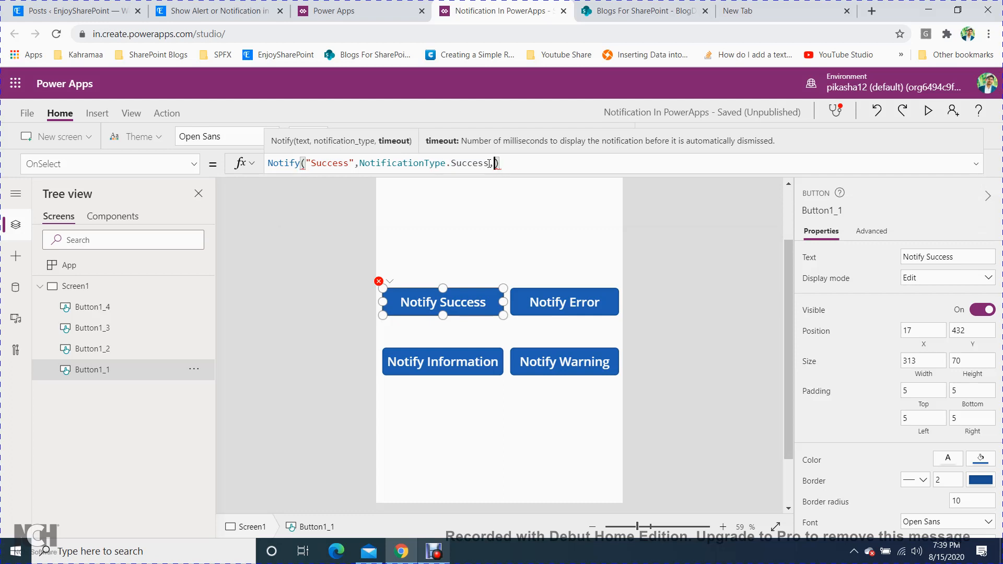
pyautogui.write('2000')
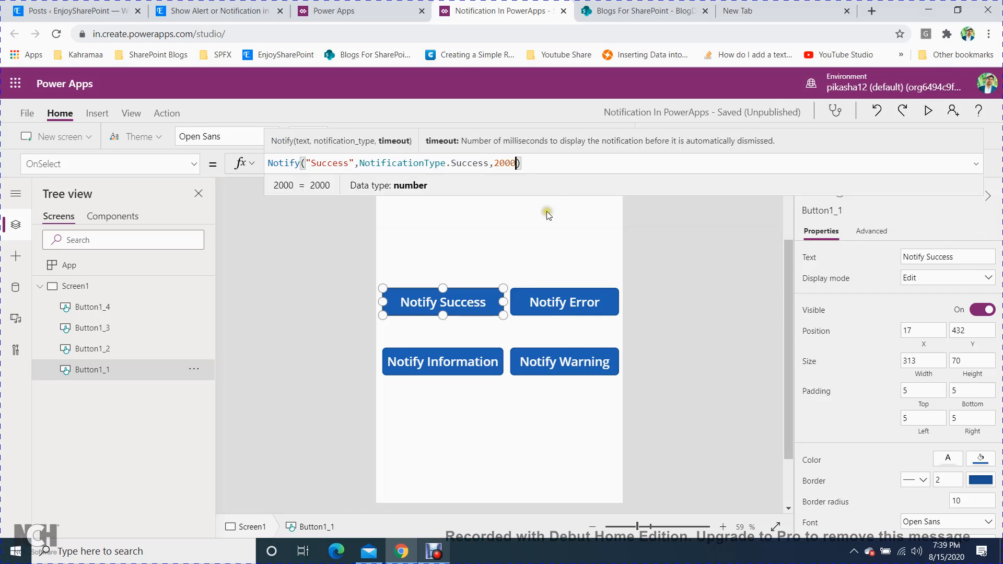
pyautogui.click(547, 215)
pyautogui.click(460, 300)
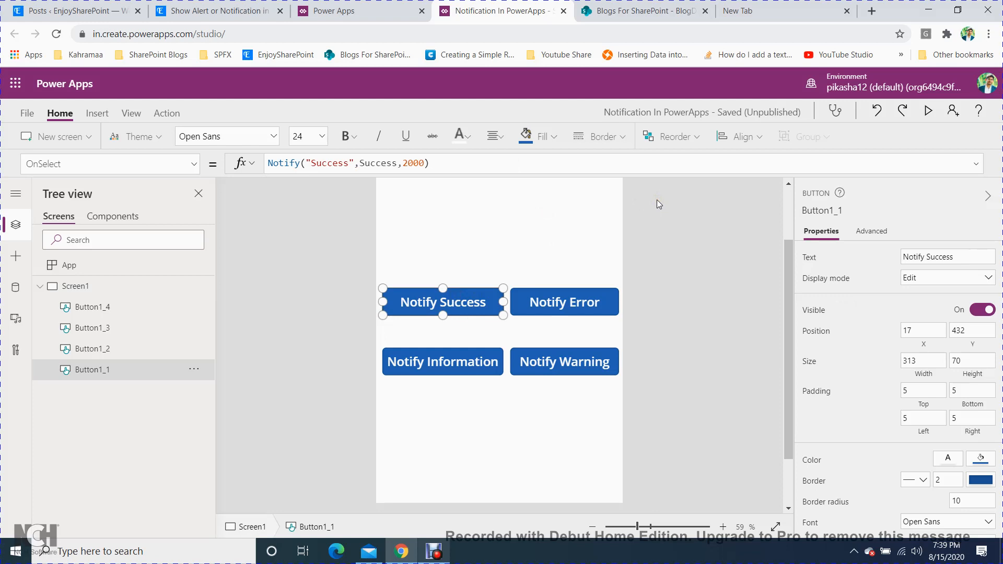
# - Preview the app and trigger the warning, information and error notifications to check their banners
pyautogui.click(927, 110)
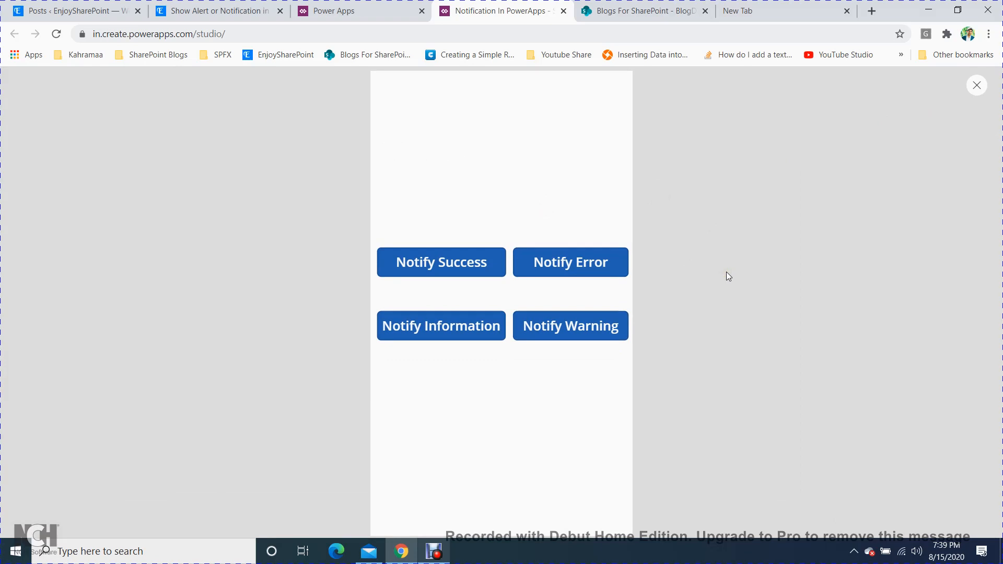
pyautogui.click(577, 330)
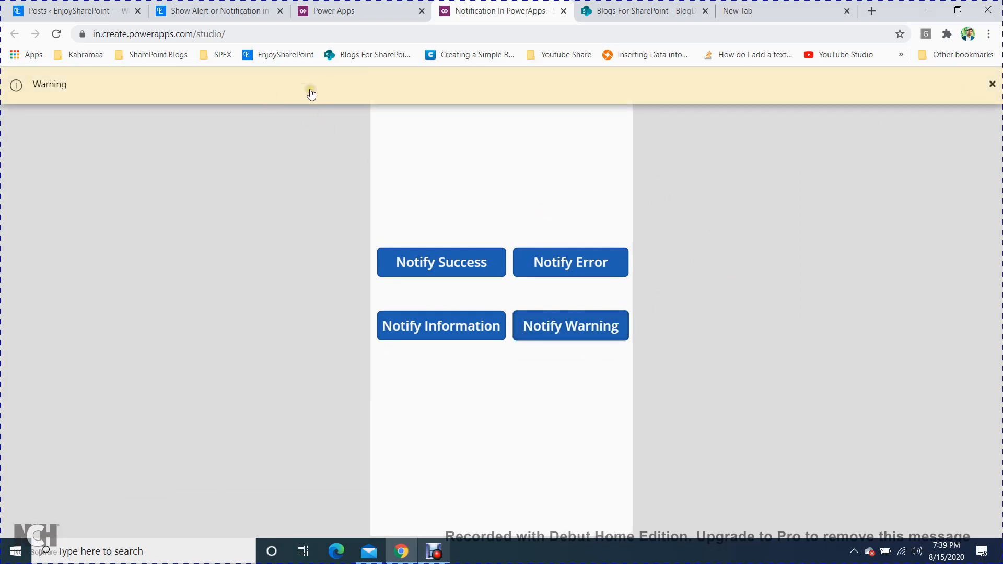
pyautogui.click(434, 320)
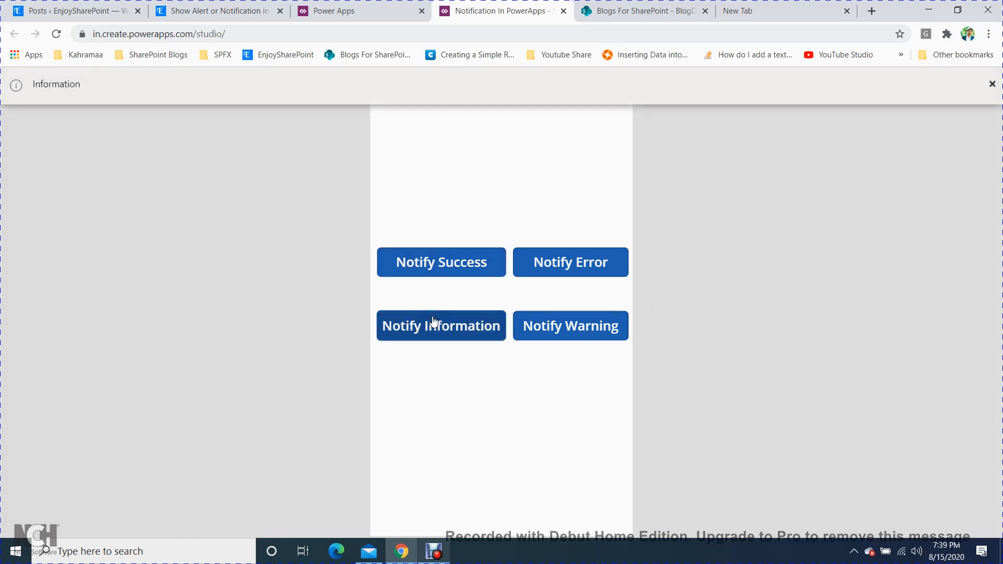
pyautogui.click(260, 197)
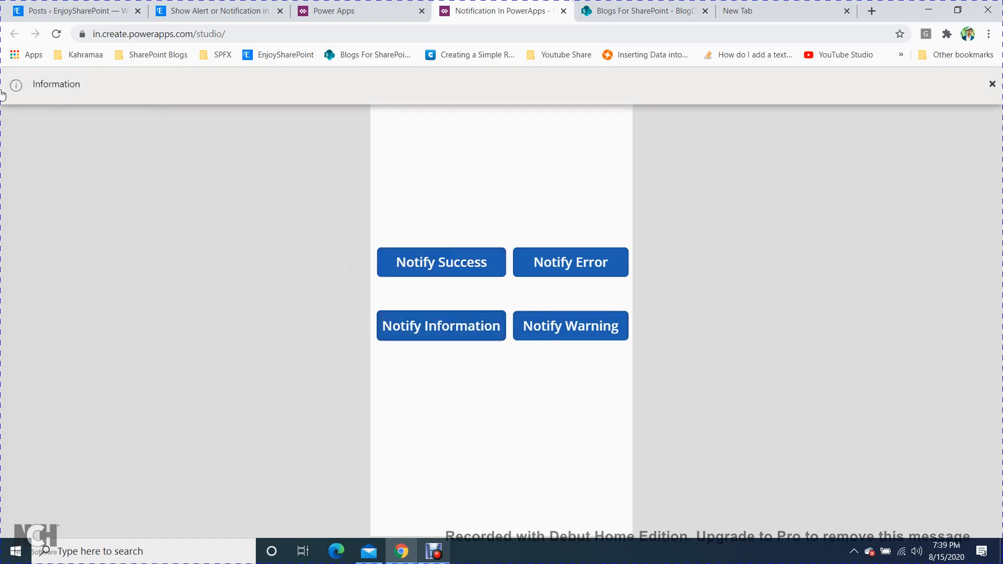
pyautogui.click(18, 86)
pyautogui.click(296, 220)
pyautogui.click(578, 264)
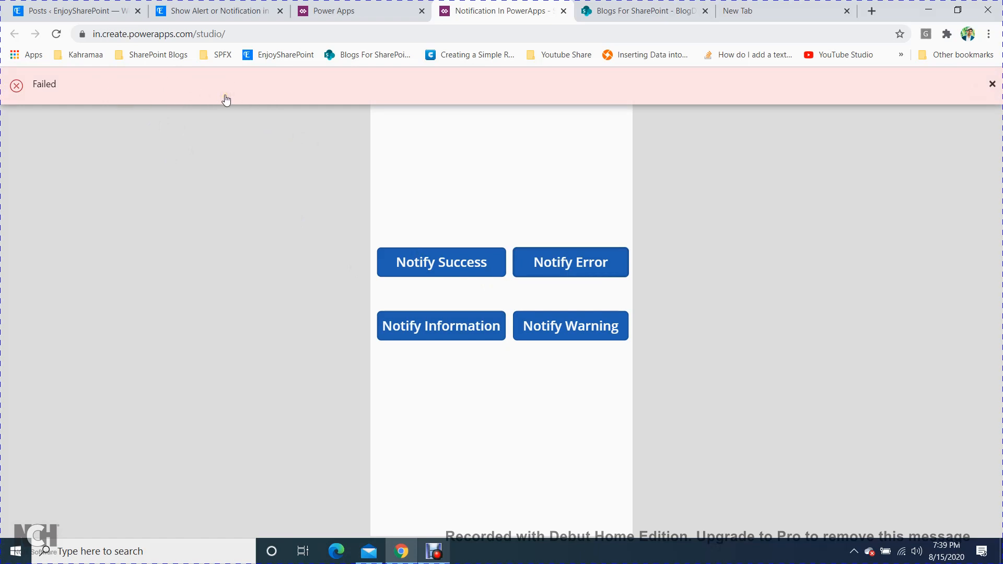
# - Trigger the success notification several times in the preview to check that it closes after its timeout
pyautogui.click(440, 264)
pyautogui.click(375, 216)
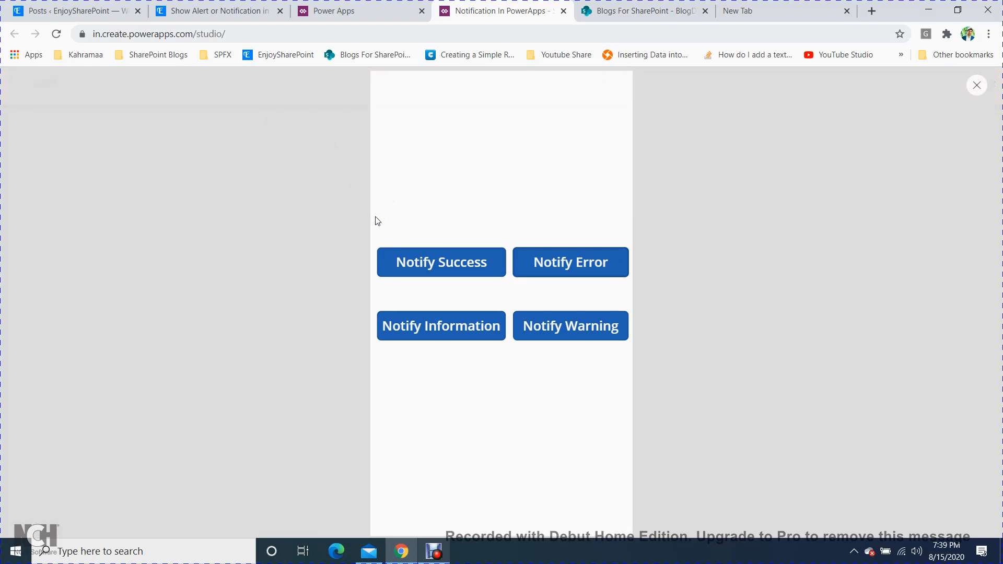
pyautogui.click(465, 268)
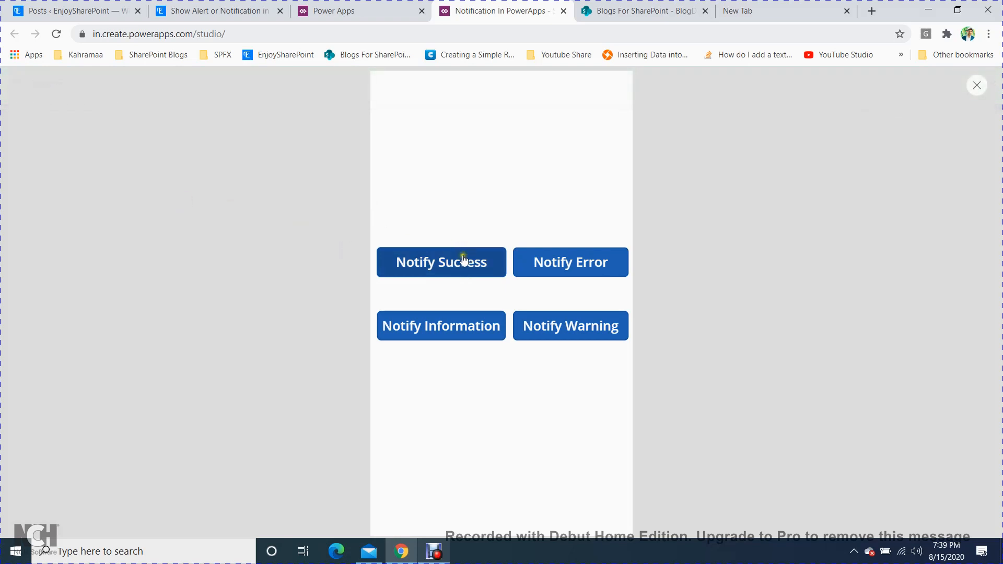
pyautogui.click(445, 263)
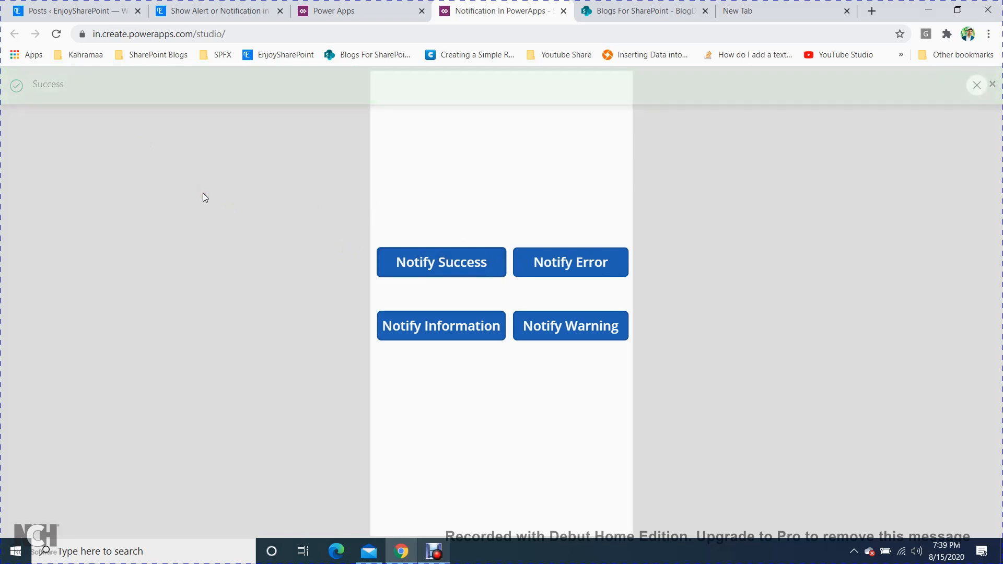
pyautogui.click(411, 264)
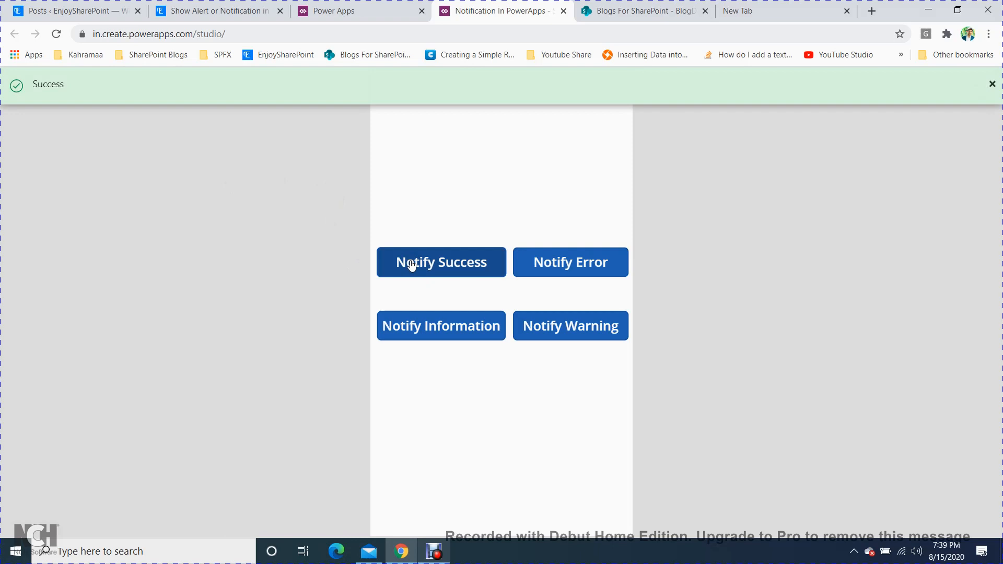
# - Trigger the error notification for comparison, dismiss its banner manually and exit the app preview
pyautogui.click(579, 279)
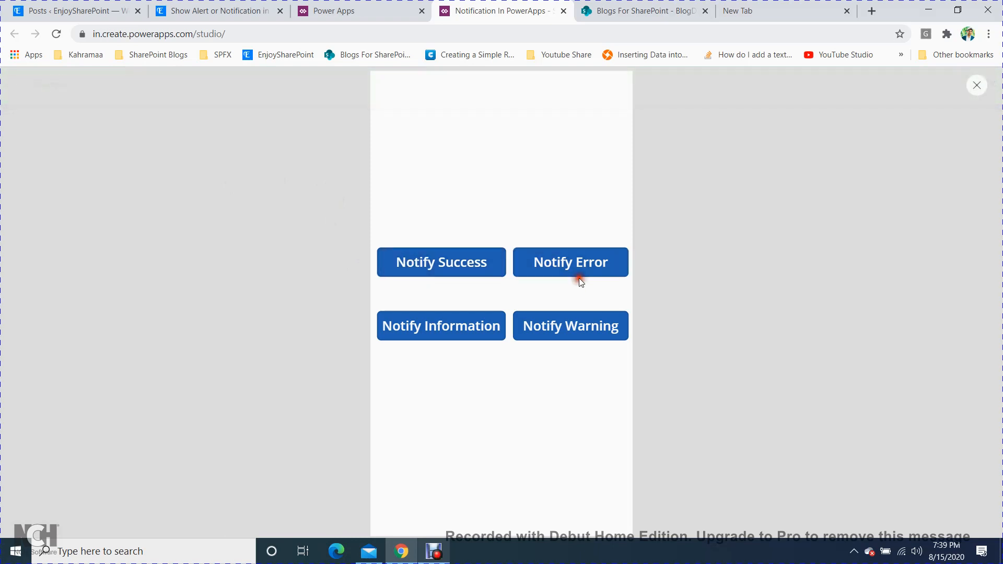
pyautogui.click(567, 267)
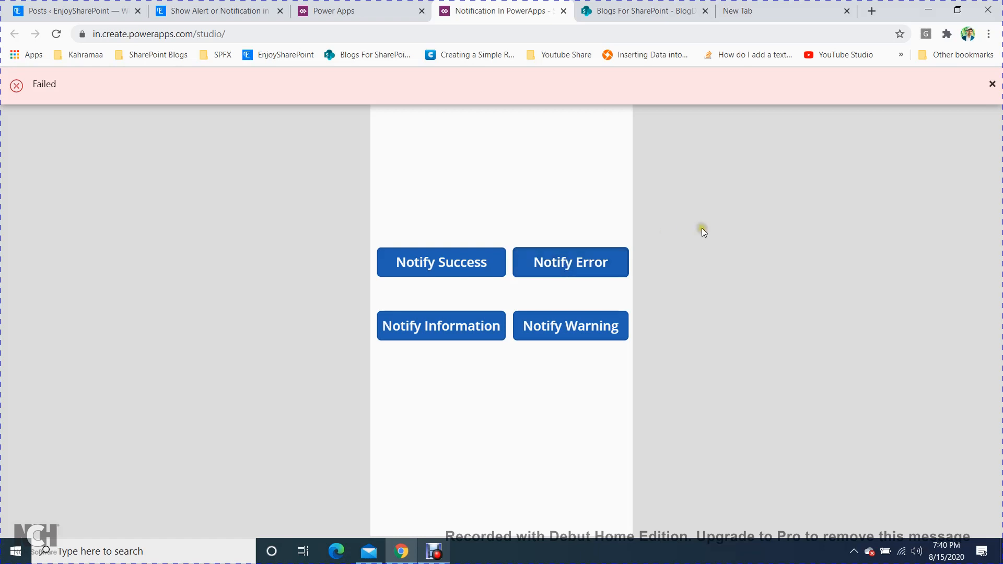
pyautogui.click(991, 83)
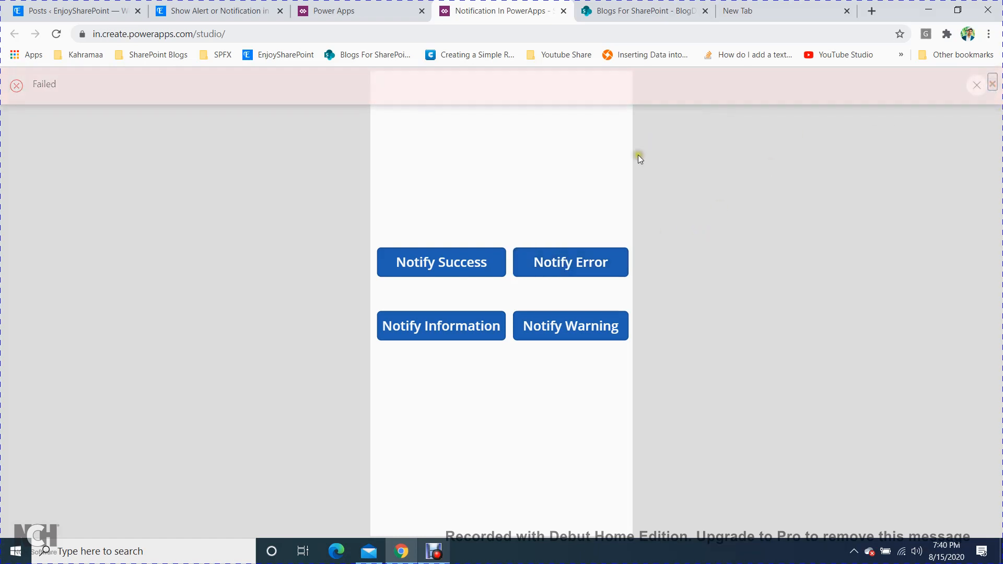
pyautogui.click(973, 88)
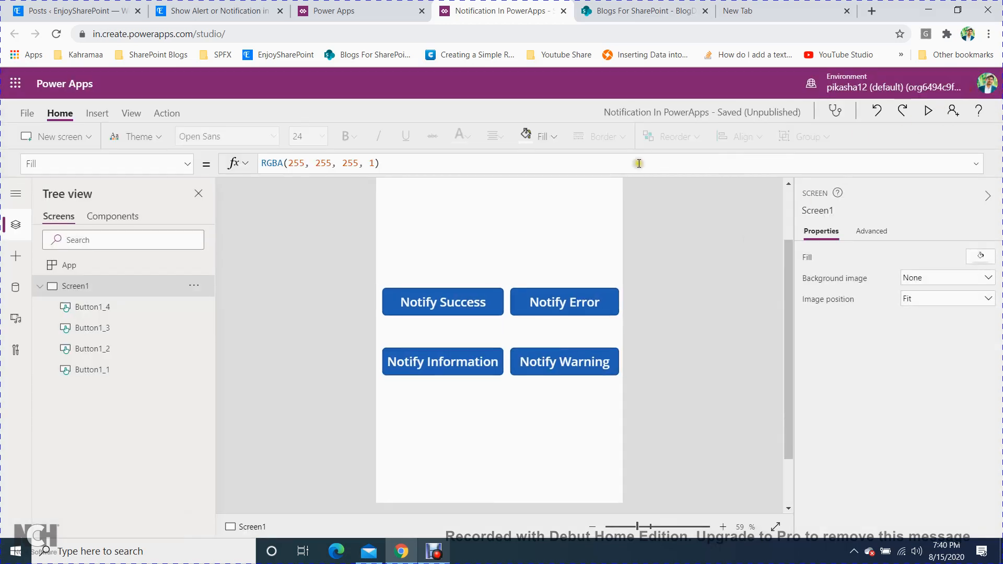
# - Return to the Show Alert or Notification article and review its introduction to the Notify function
pyautogui.click(212, 5)
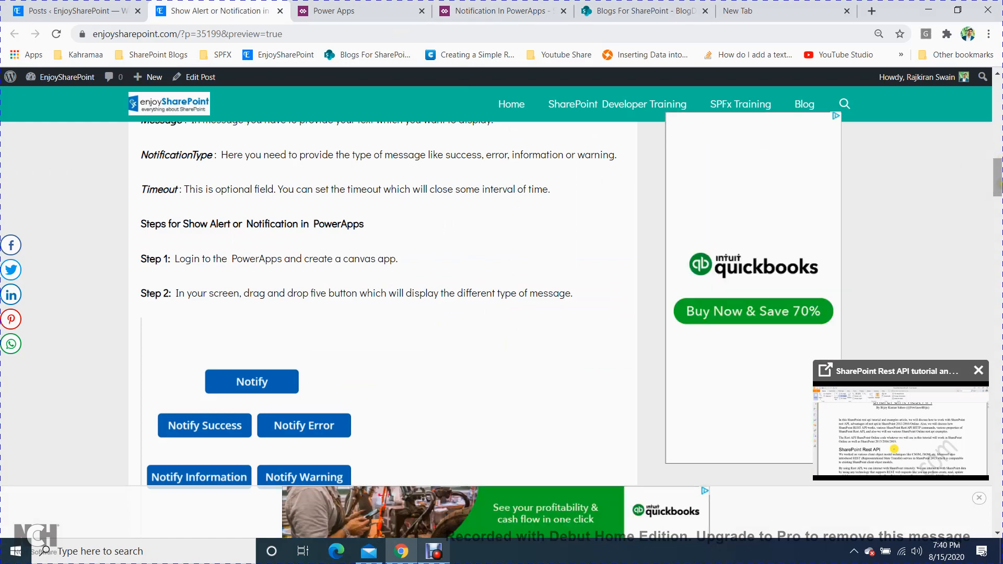
pyautogui.moveTo(998, 188); pyautogui.dragTo(993, 99)
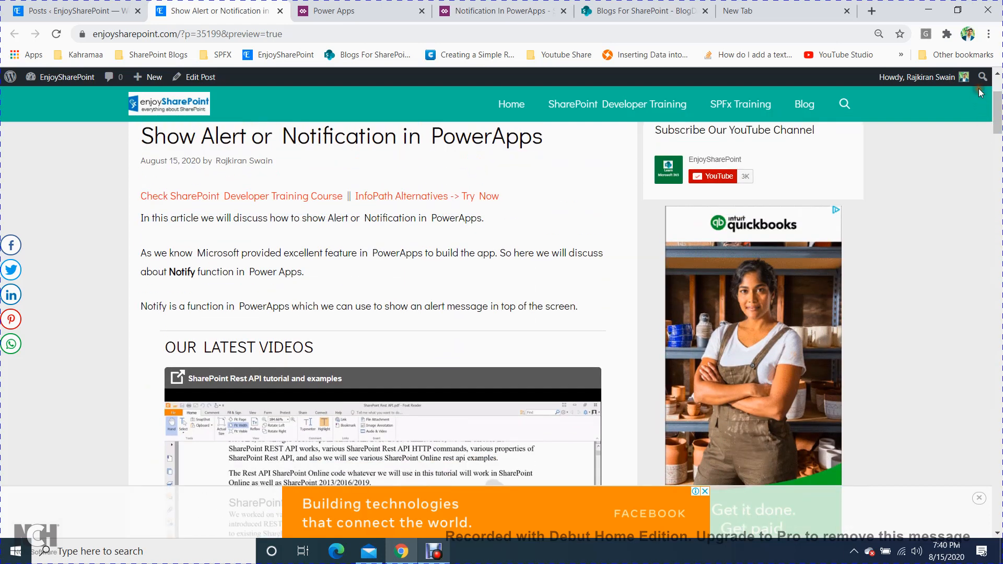